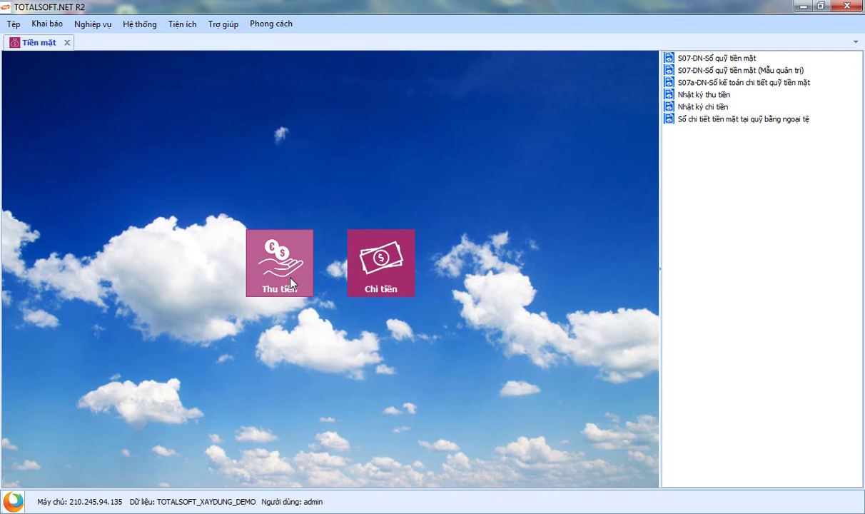
Step: Open the Phiếu thu list of nine cash receipts from the Thu tiền tile
left_click(291, 283)
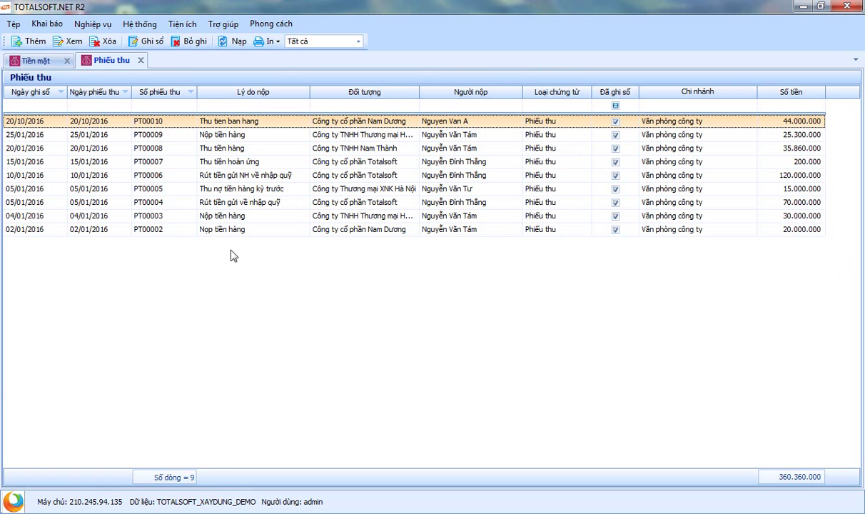
right_click(231, 255)
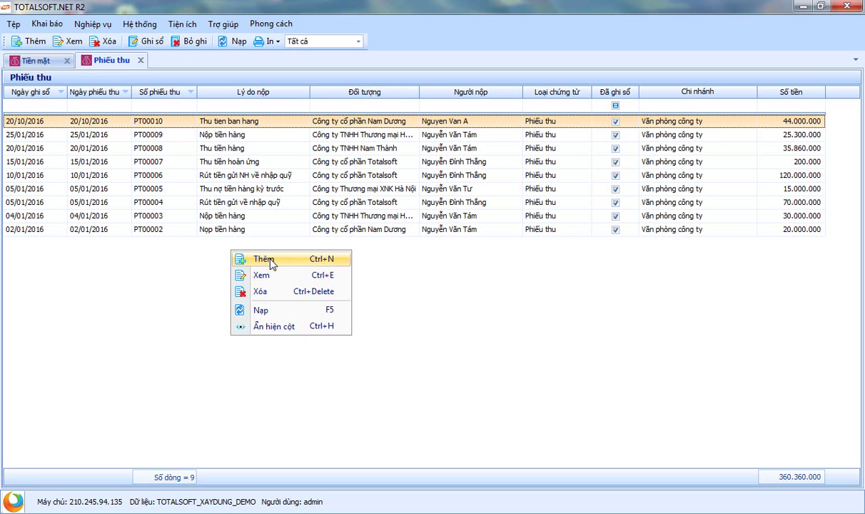
right_click(242, 162)
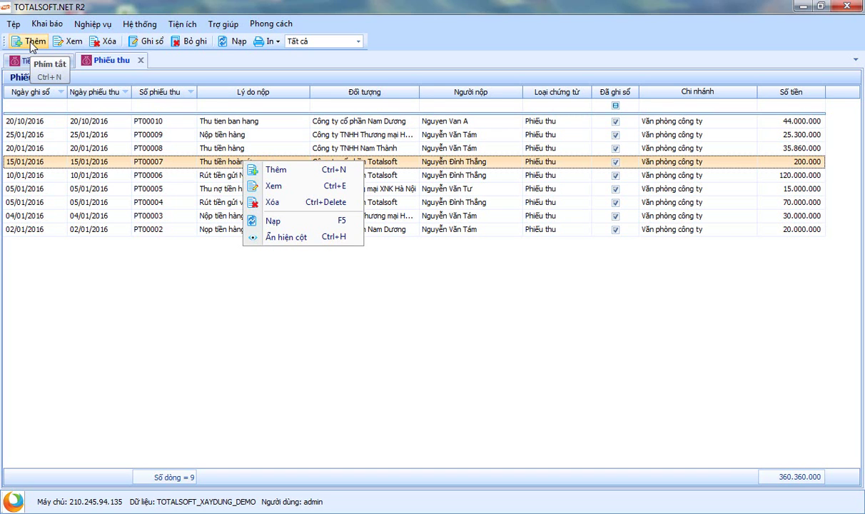
left_click(218, 325)
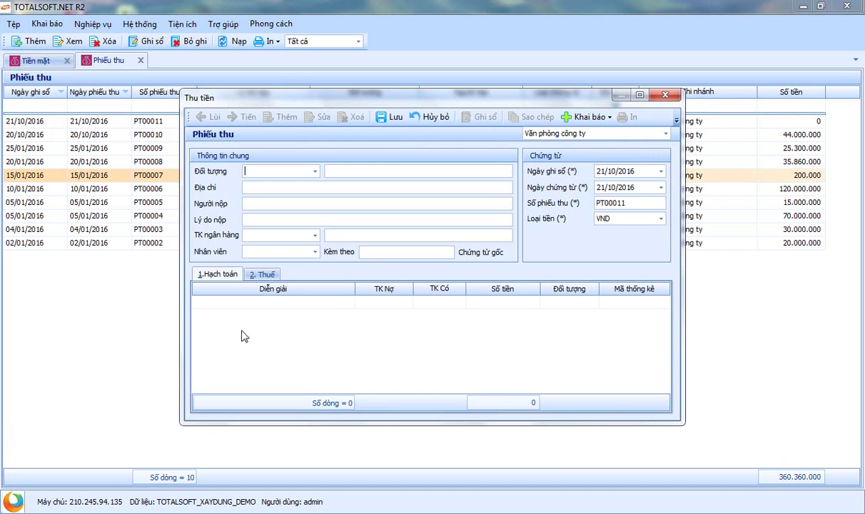
Step: On the new receipt, search the Đối tượng list by name, clear the filter and close it unchosen
left_click(315, 173)
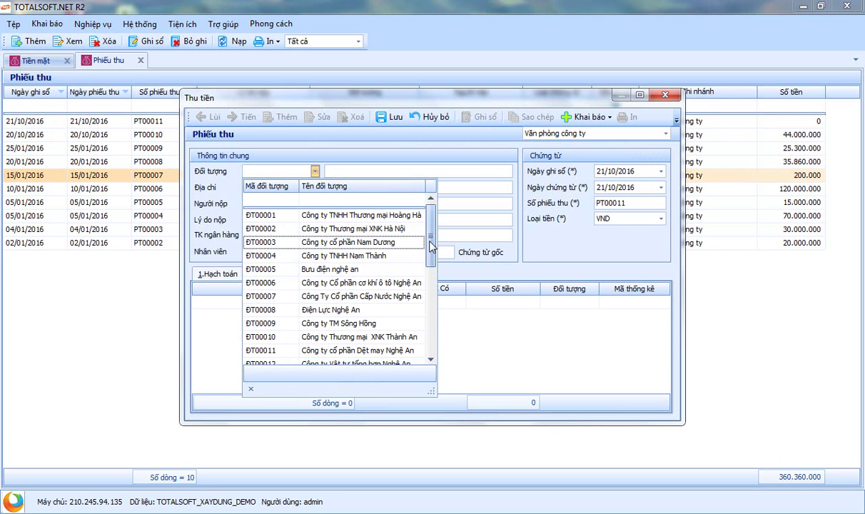
mouse_move(432, 246)
left_mouse_down()
mouse_move(434, 330)
mouse_move(437, 248)
left_mouse_up()
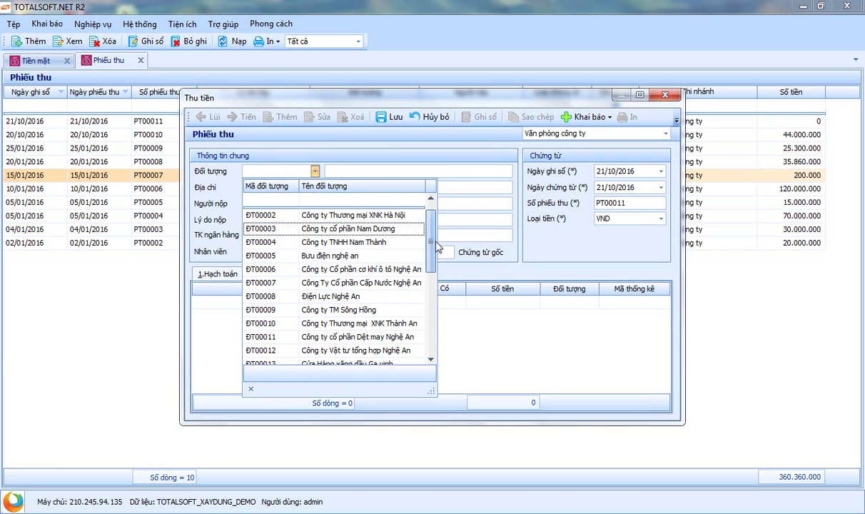
left_click(313, 197)
type("hải")
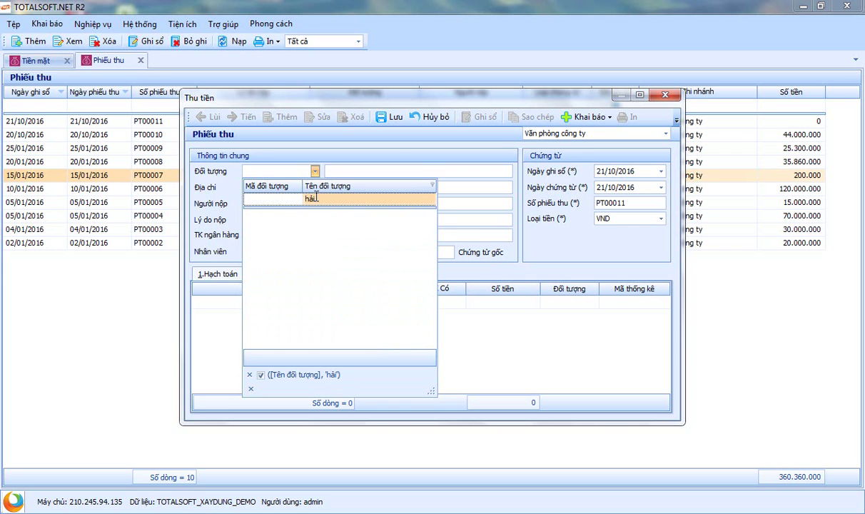
key("BackSpace")
key("BackSpace")
key("BackSpace")
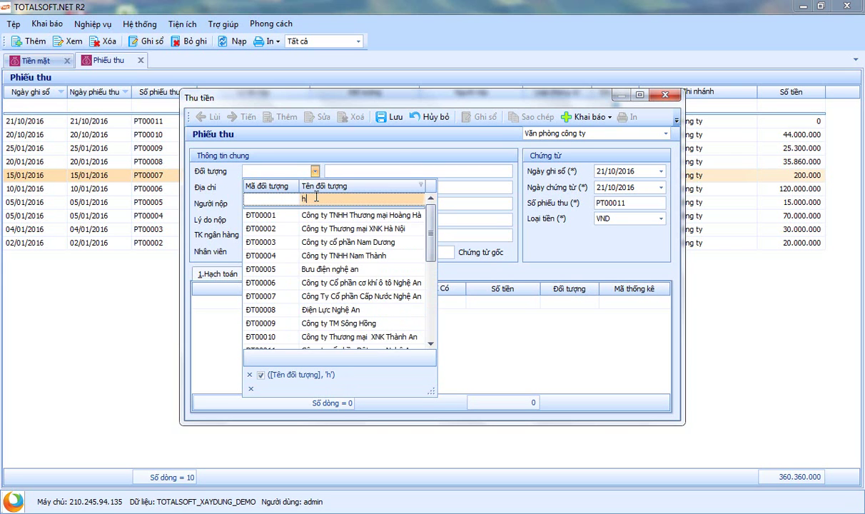
type("hải")
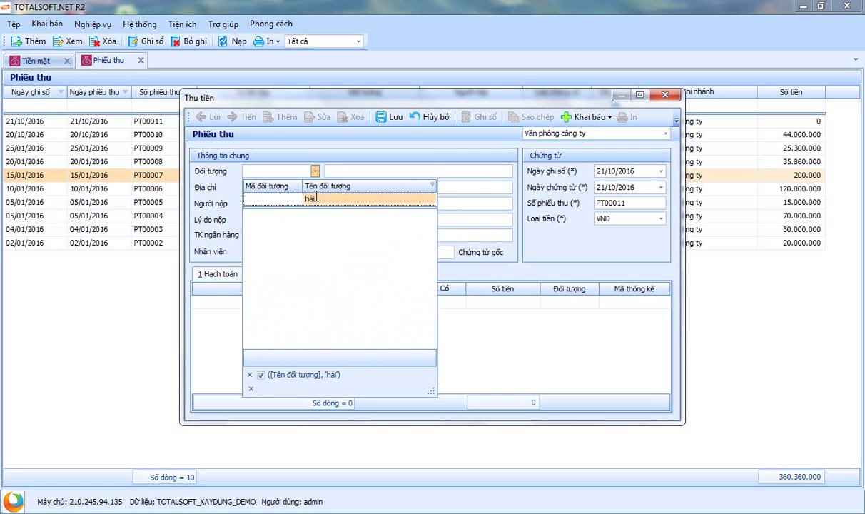
key("BackSpace")
key("BackSpace")
key("BackSpace")
left_click(398, 143)
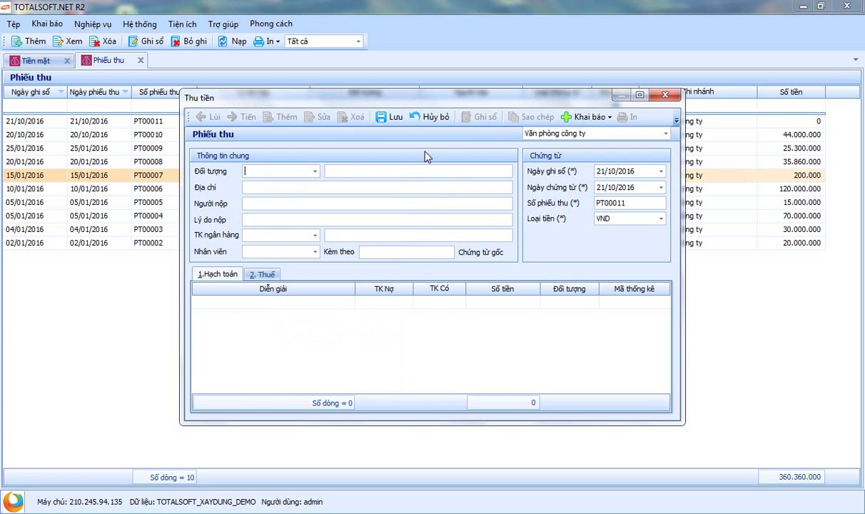
Step: Add a new Đối tượng with the person's full name, set to Cả hai, and save it
left_click(592, 117)
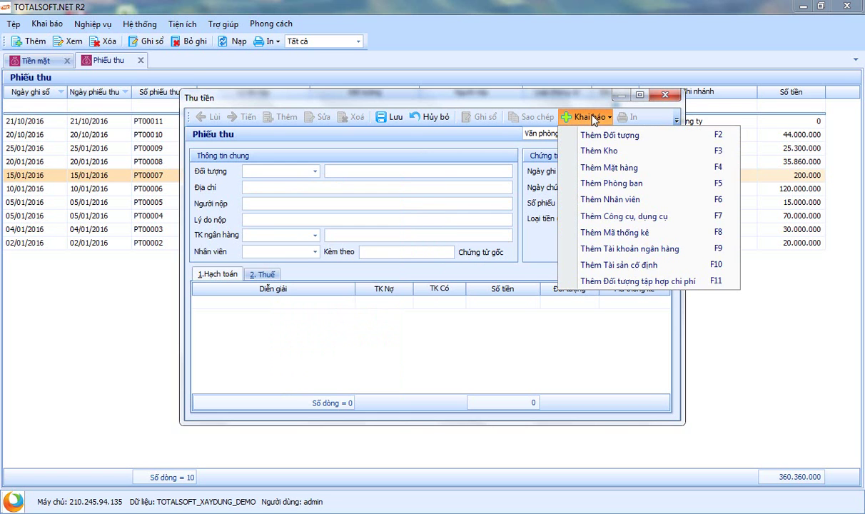
left_click(638, 137)
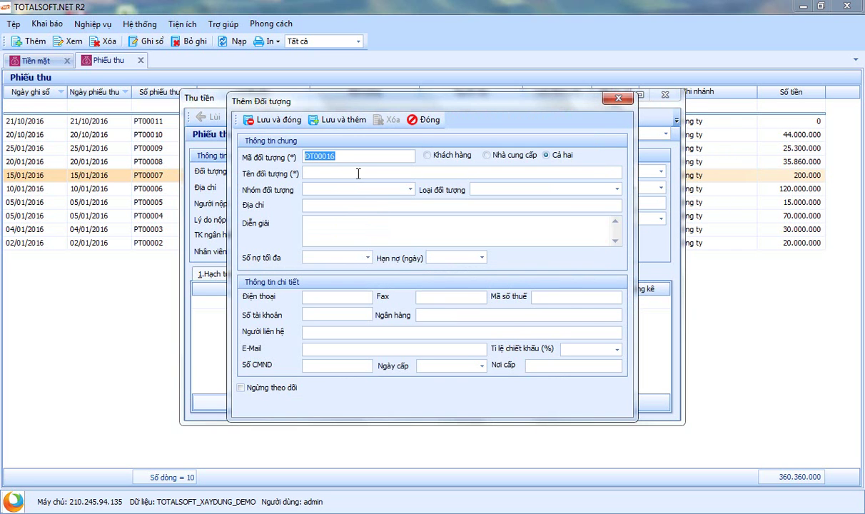
left_click(350, 170)
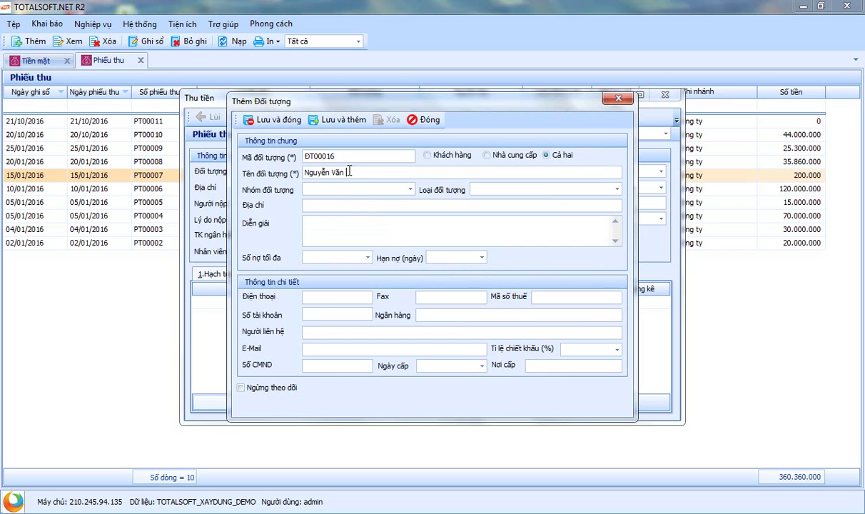
left_click(401, 189)
left_click(553, 157)
left_click(279, 118)
Step: Assign the new object ĐT00016 to the receipt and enter the payer's name in Người nộp
left_click(314, 172)
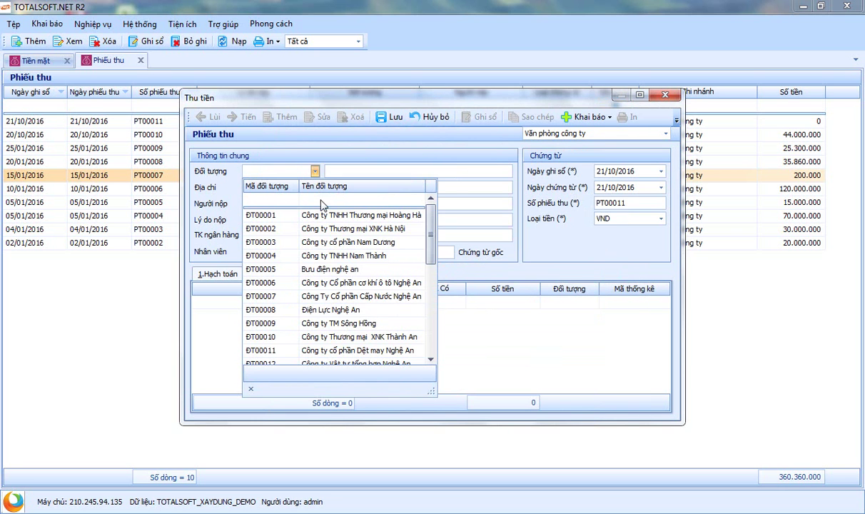
left_click(321, 200)
type("hải")
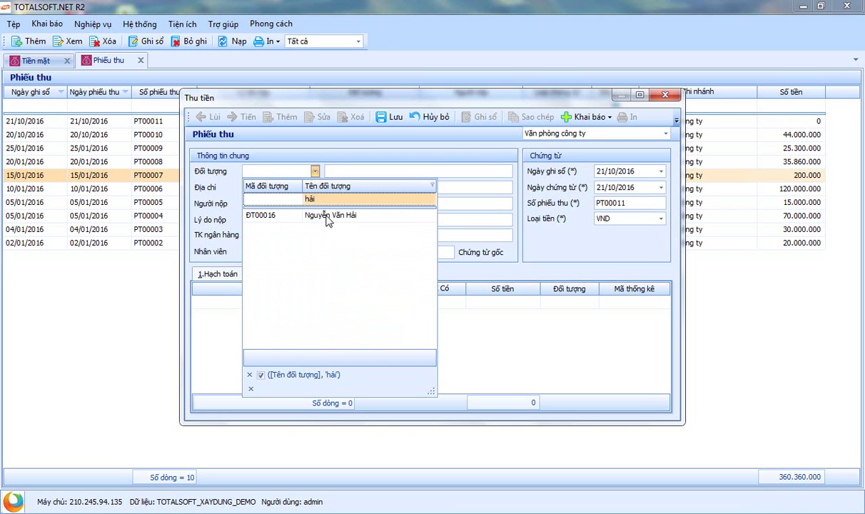
left_click(327, 217)
left_click(268, 202)
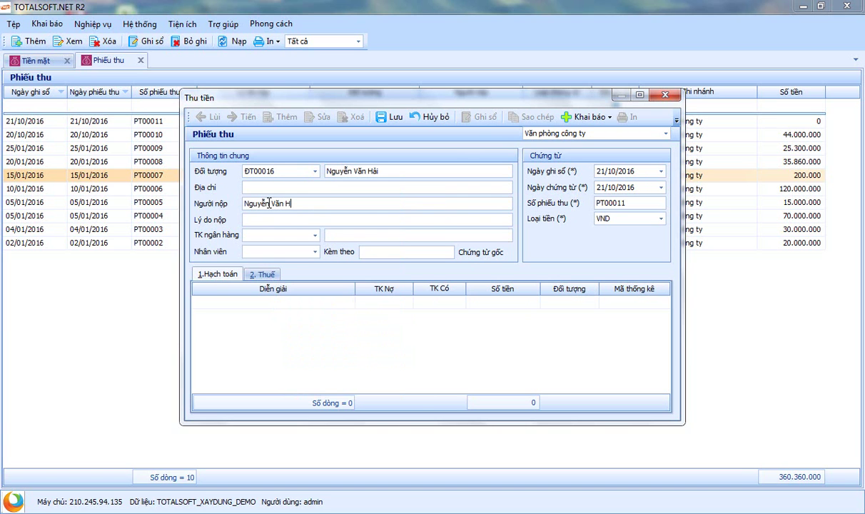
Step: Enter 'Nộp tiền bán hàng' as the receipt's Lý do nộp
left_click(258, 188)
left_click(266, 219)
type("No")
type("p tiền ")
type("bán hàng")
left_click(268, 233)
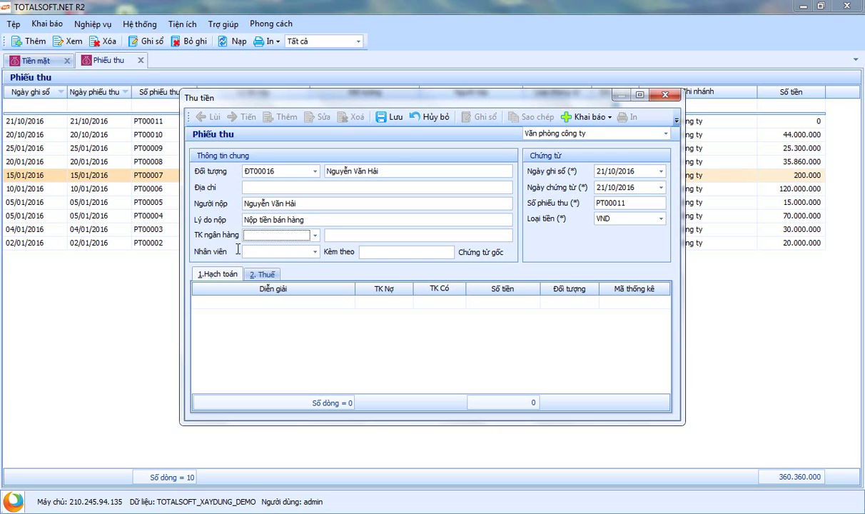
Step: Check the Nhân viên list and the Ngày ghi sổ and Ngày chứng từ dates without changes
left_click(315, 253)
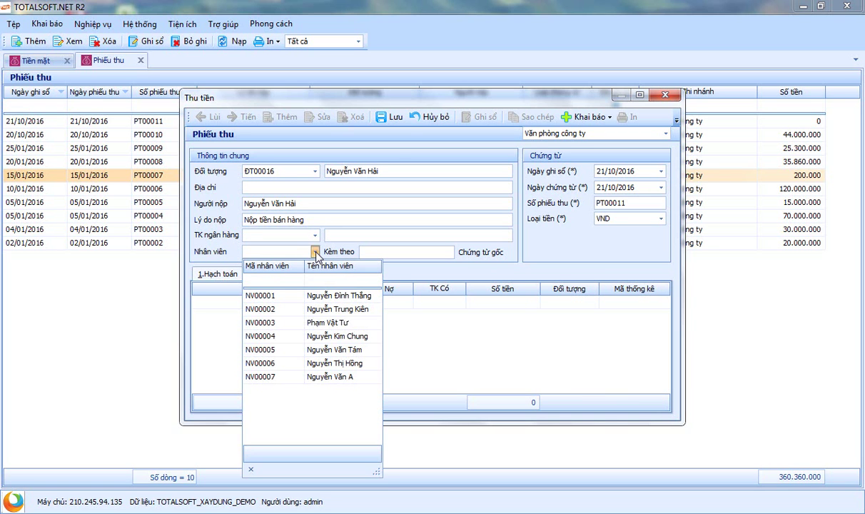
left_click(316, 254)
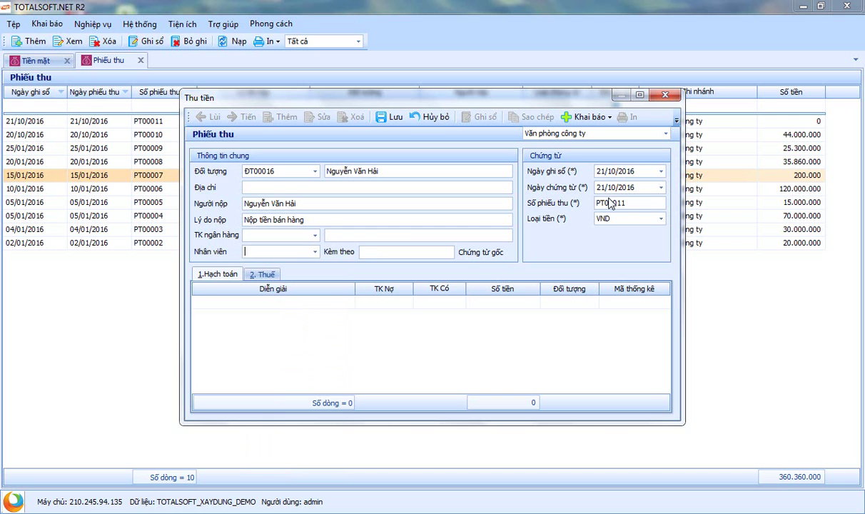
left_click(548, 175)
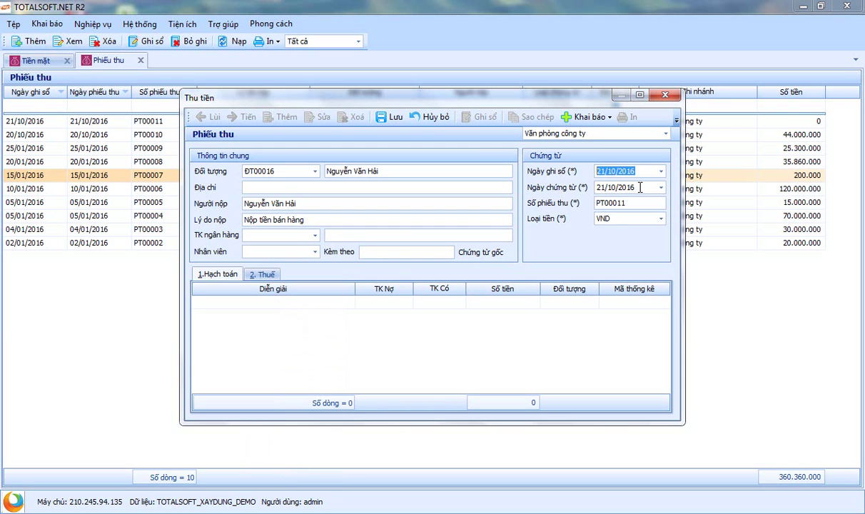
left_click(603, 188)
left_click(638, 172)
Step: Add the first Hạch toán line crediting account 131 for 40.000.000
left_click(262, 302)
key("Tab")
key("Tab")
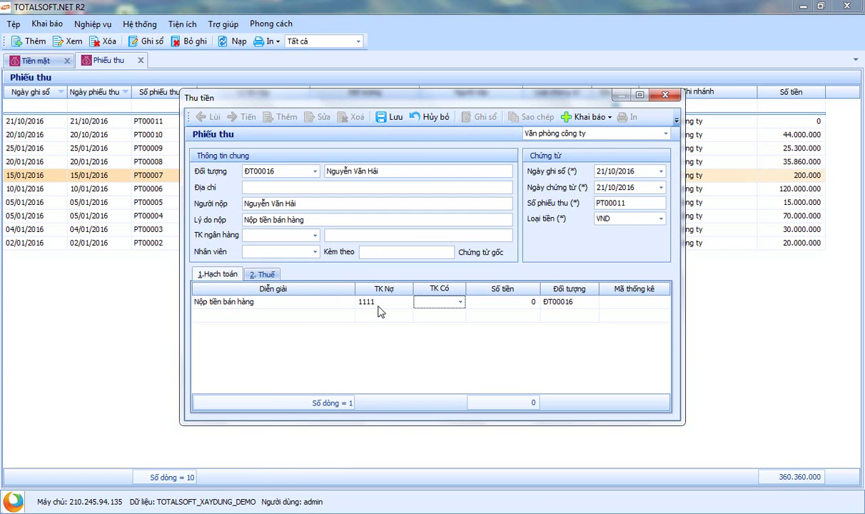
type("131")
key("Return")
type("331")
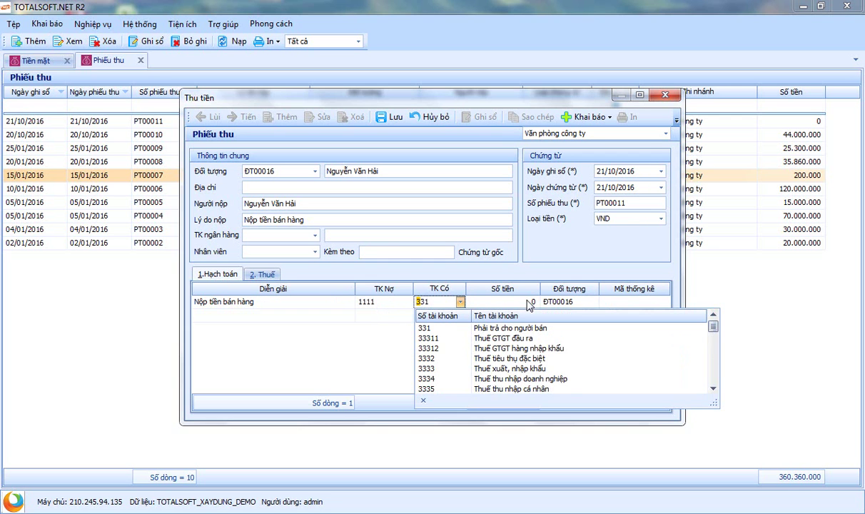
type("31")
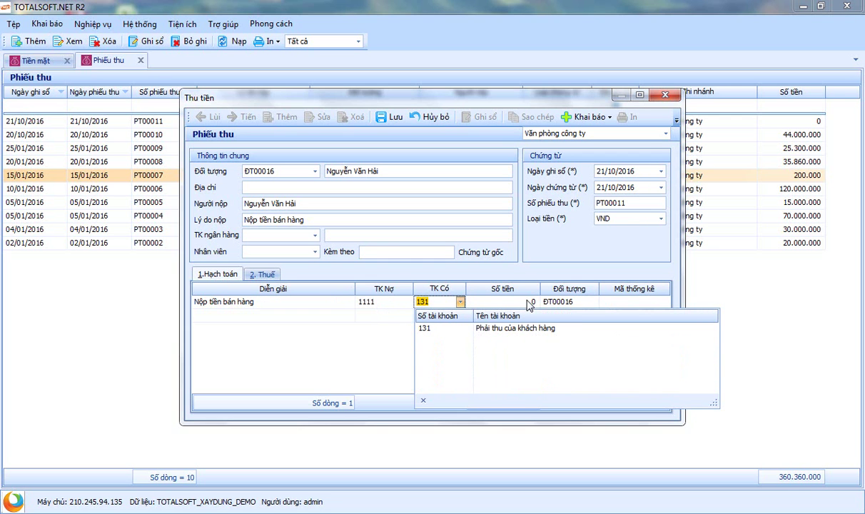
key("Return")
key("Tab")
type("40.000.000")
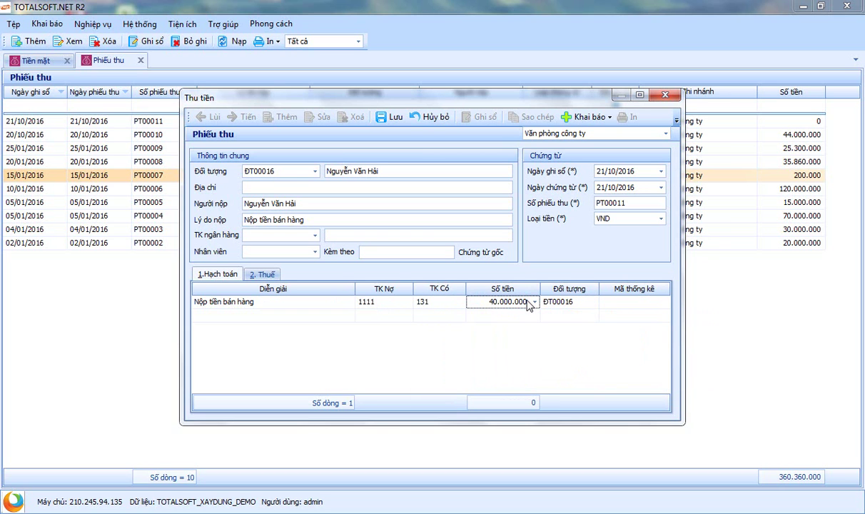
key("Tab")
Step: Set ĐT00002 as the Đối tượng on the 40.000.000 posting line
left_click(593, 301)
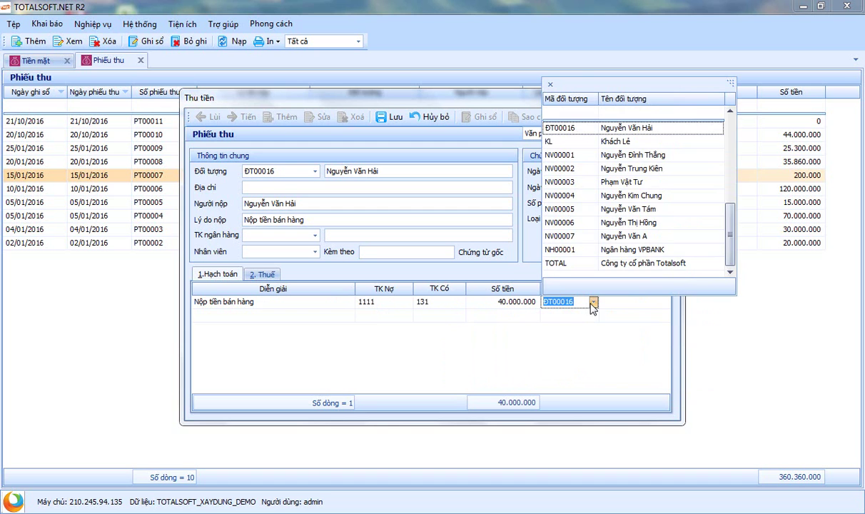
left_click_drag(730, 246, 730, 161)
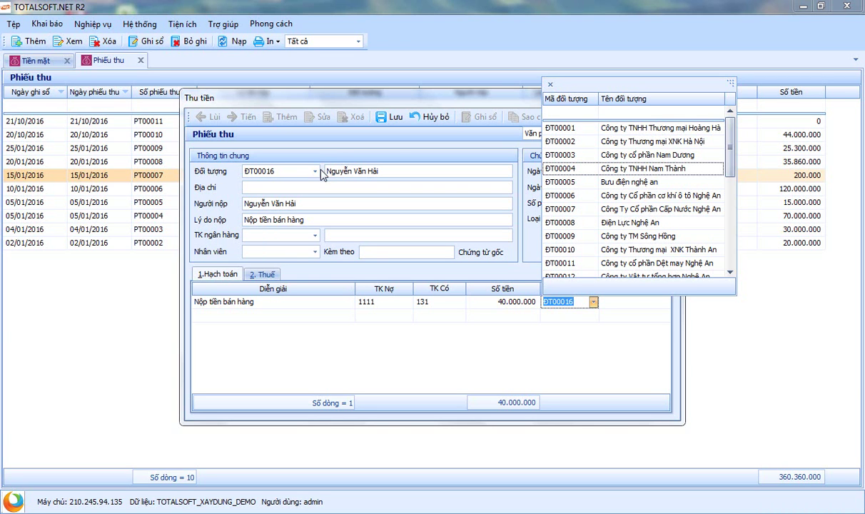
left_click(647, 144)
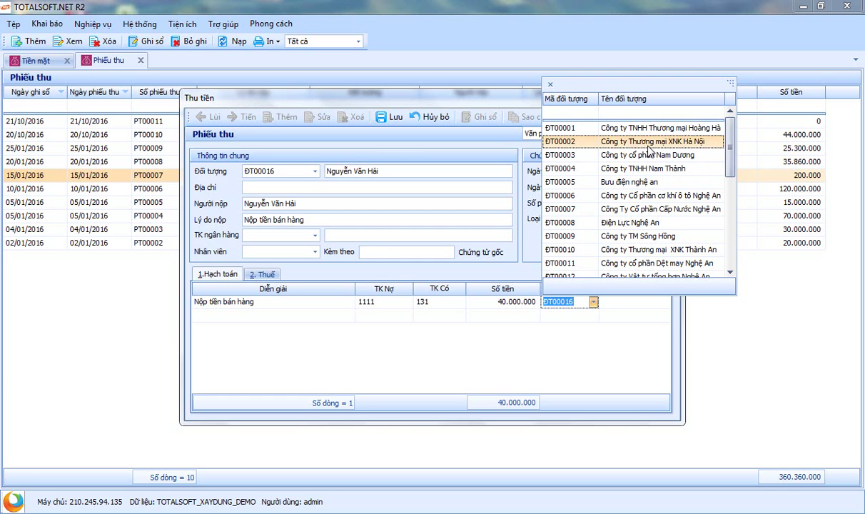
left_click(648, 144)
key("Tab")
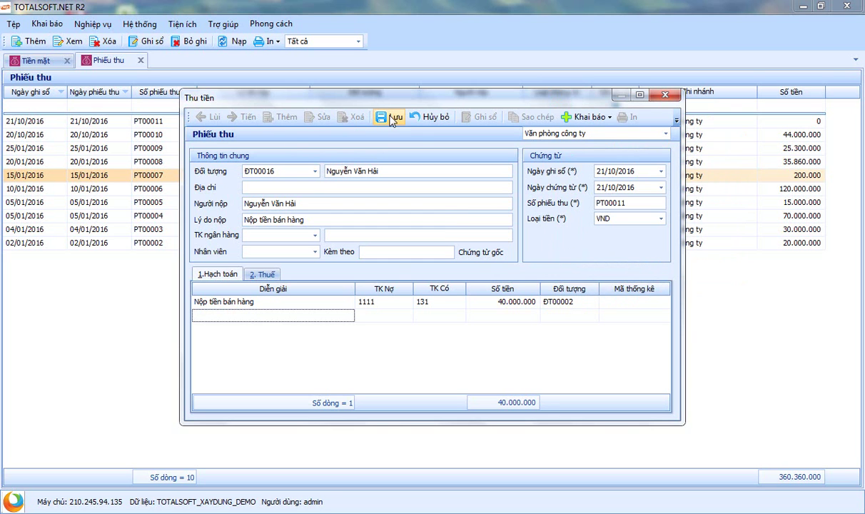
Step: Save PT00011, preview its 01-TT-Phiếu thu printout, and close the preview
left_click(391, 118)
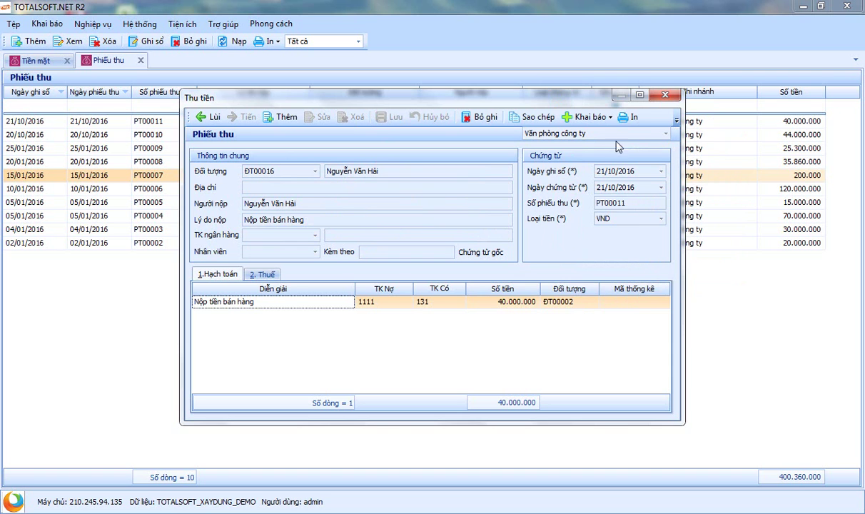
left_click(630, 117)
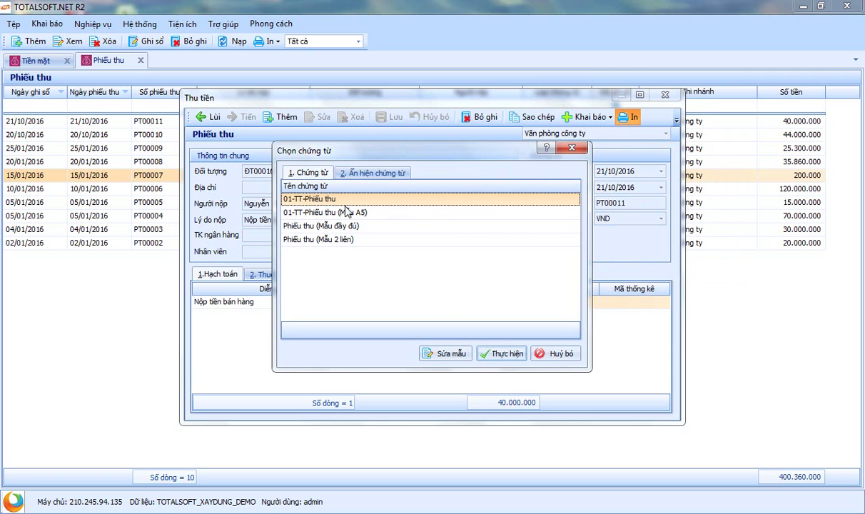
left_click(507, 355)
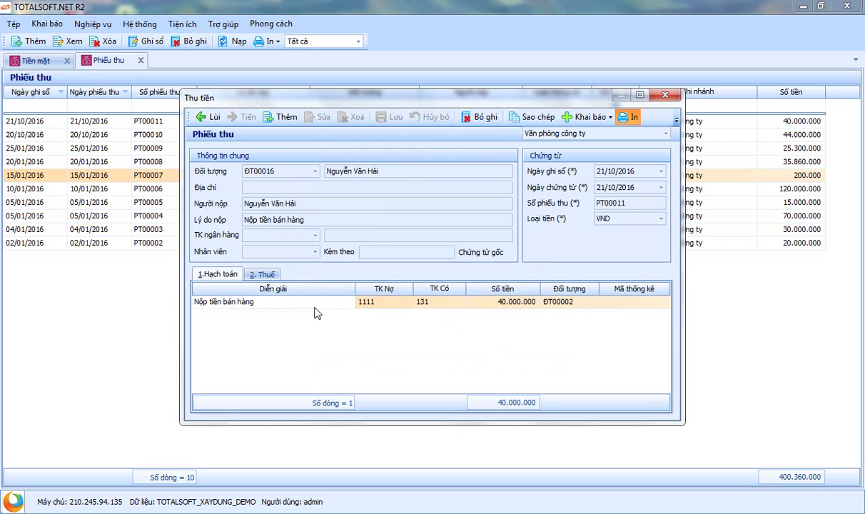
key("ctrl+p")
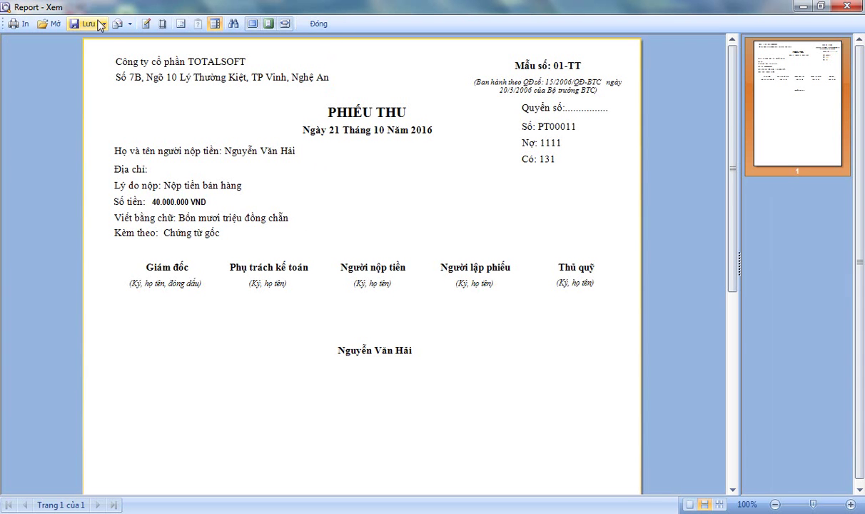
left_click(315, 25)
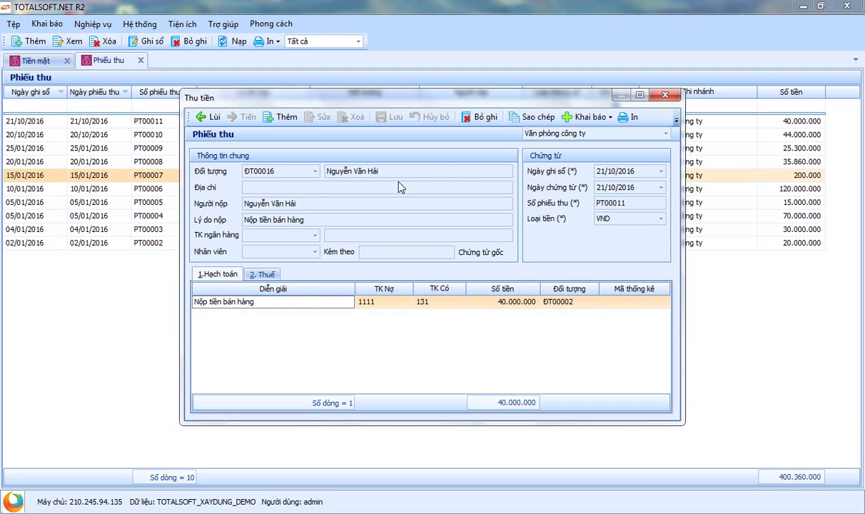
Step: Close the receipt form and click through PT00011, PT00008, PT00004 and PT00002 in the list
left_click(658, 95)
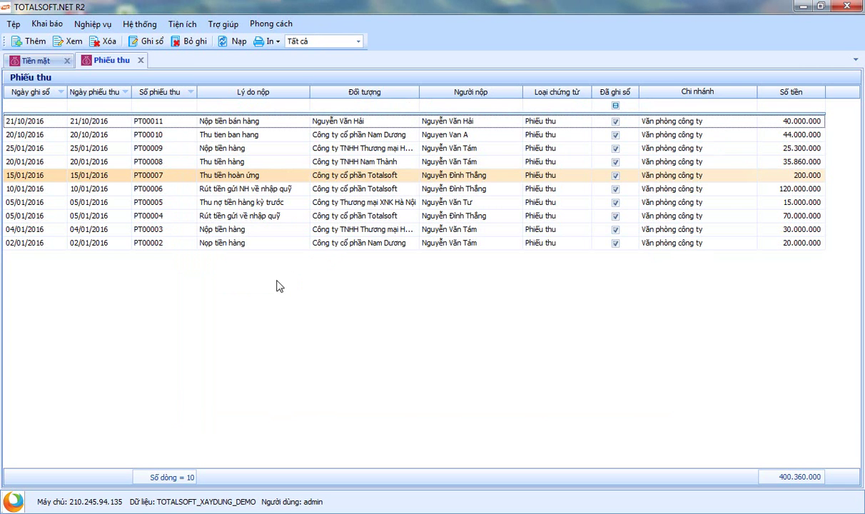
left_click(219, 121)
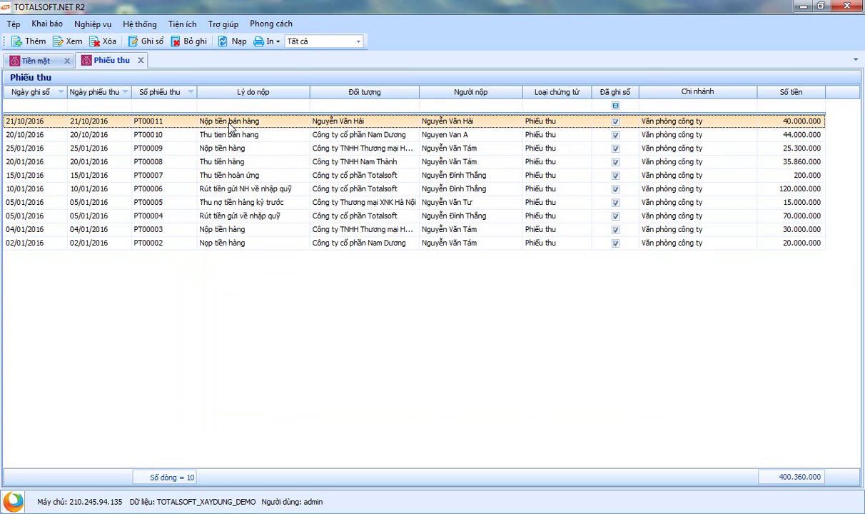
left_click(221, 161)
left_click(217, 215)
left_click(223, 242)
left_click(213, 215)
left_click(216, 157)
Step: Select receipts PT00010, PT00009, PT00006, PT00003 and PT00002 together for printing
left_click(216, 130)
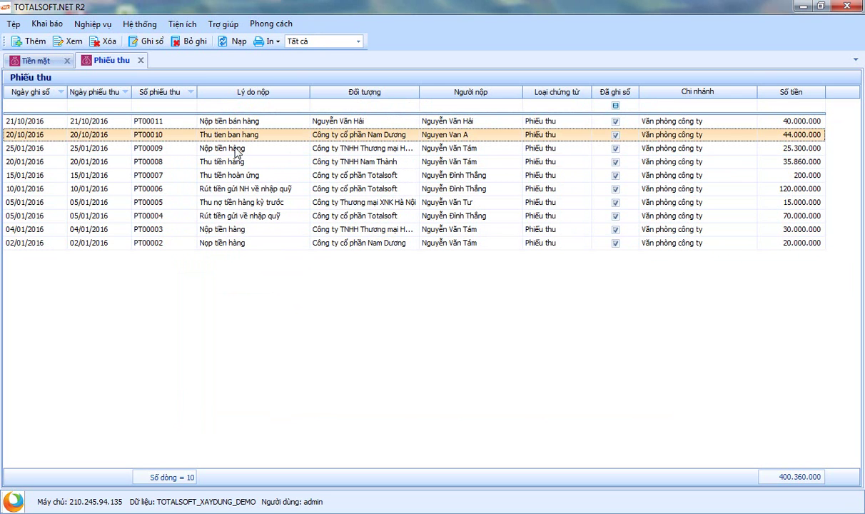
left_click(230, 149, "ctrl")
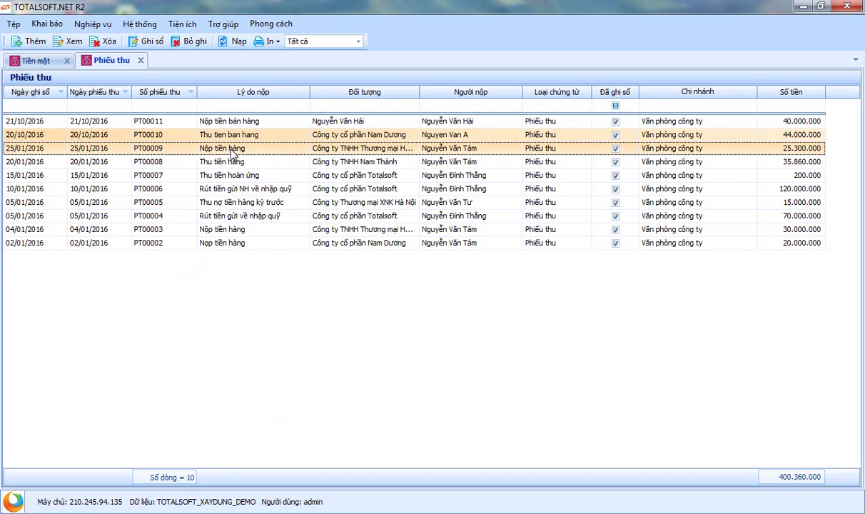
left_click(218, 189, "ctrl")
left_click(217, 229, "ctrl")
left_click(223, 243, "ctrl")
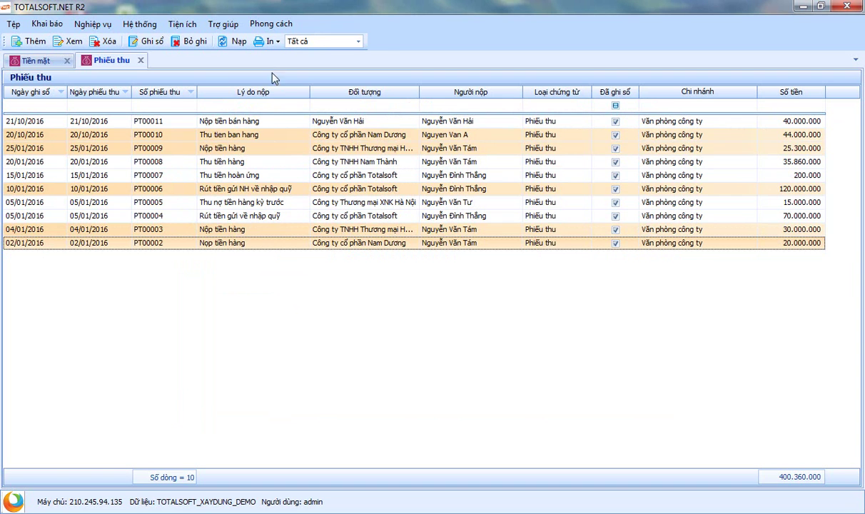
left_click(271, 43)
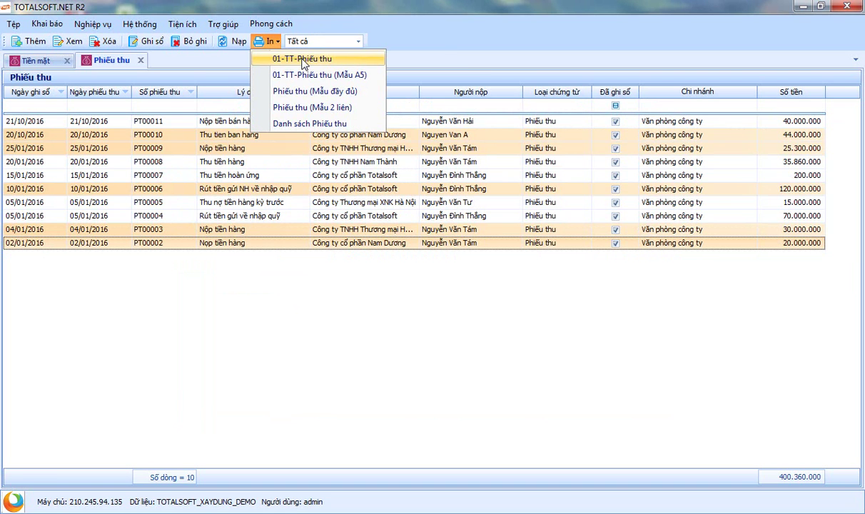
Step: Preview the selected receipts with 01-TT-Phiếu thu and choose Microsoft Word 2007/2010 export for all pages
left_click(303, 63)
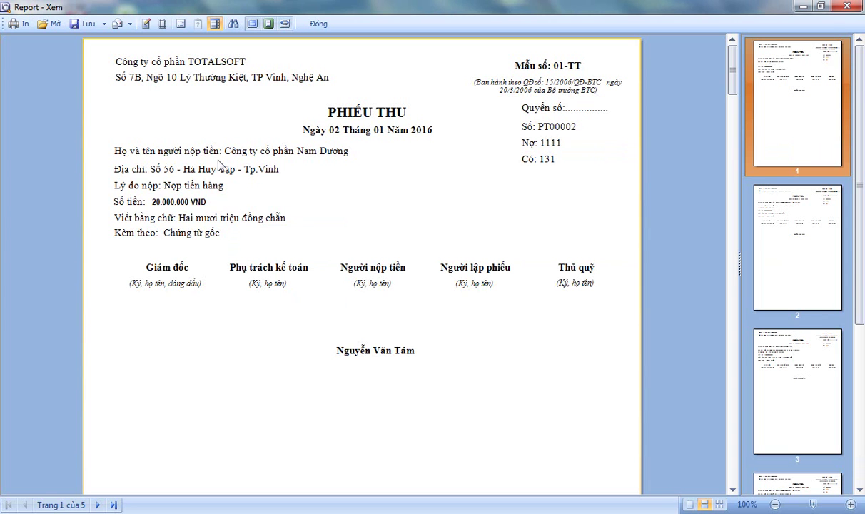
left_click(102, 25)
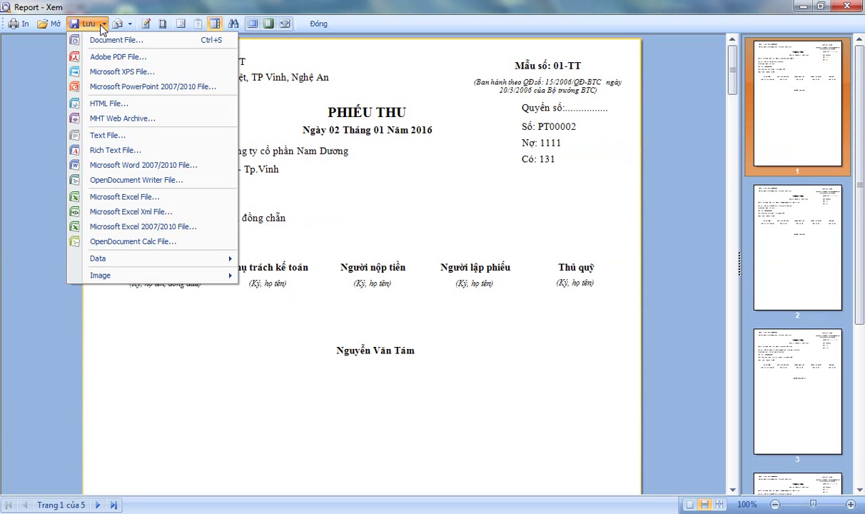
left_click(143, 166)
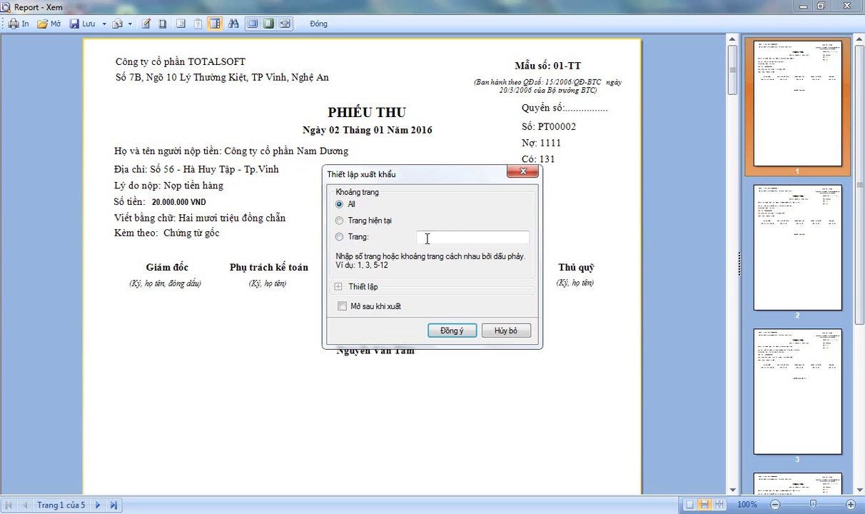
Step: Export all pages of the receipt preview to the desktop as Report.docx
left_click(449, 332)
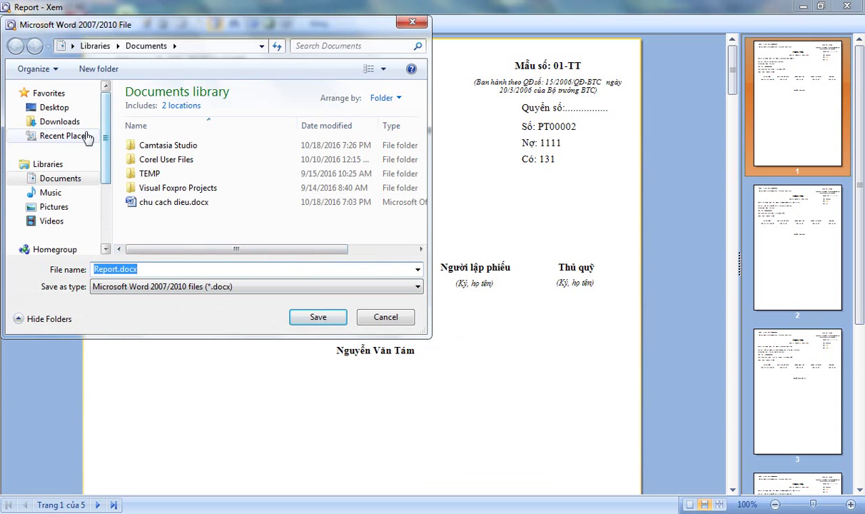
left_click(44, 107)
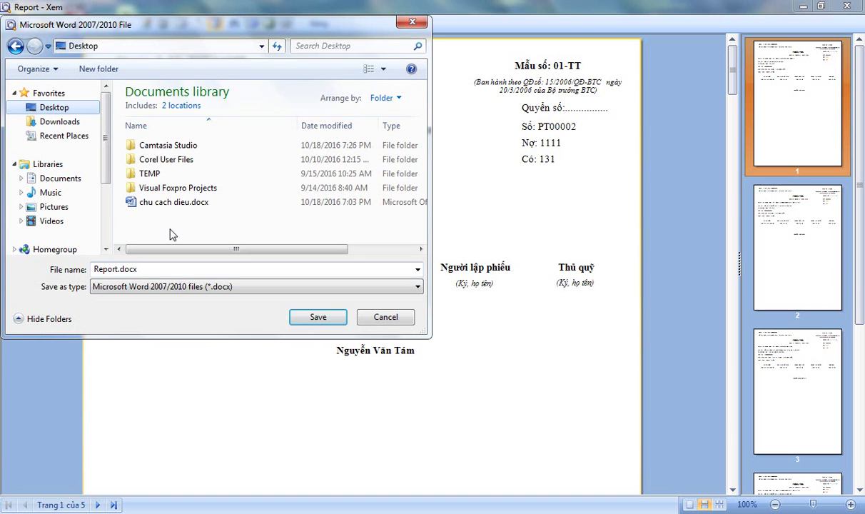
left_click(316, 319)
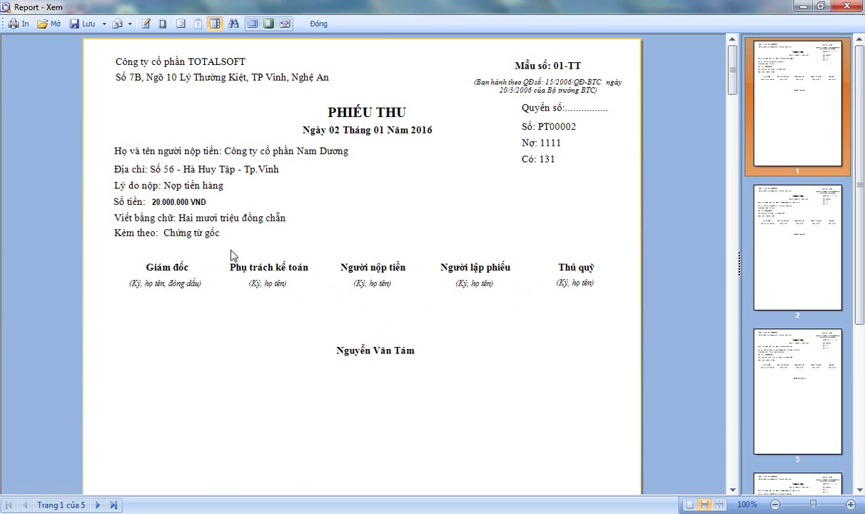
Step: Minimise the preview and accounting windows and open Report.docx from the desktop in Word 2007
left_click(801, 9)
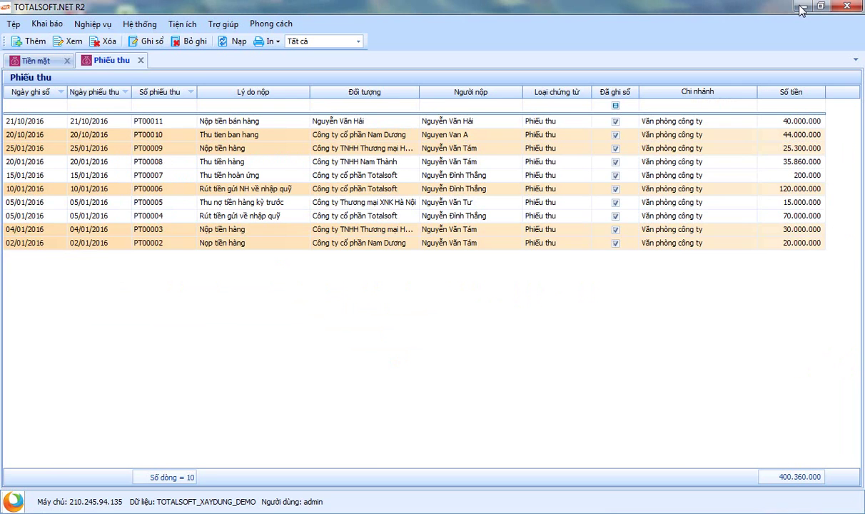
left_click(760, 7)
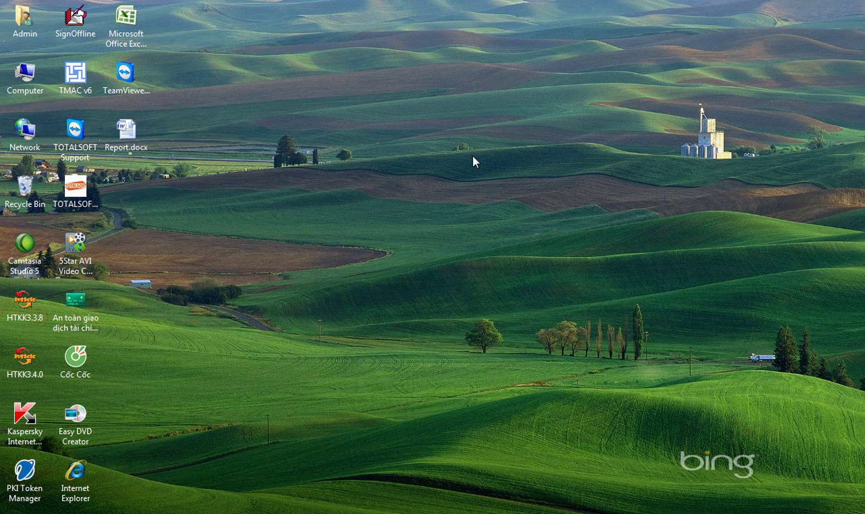
double_click(130, 149)
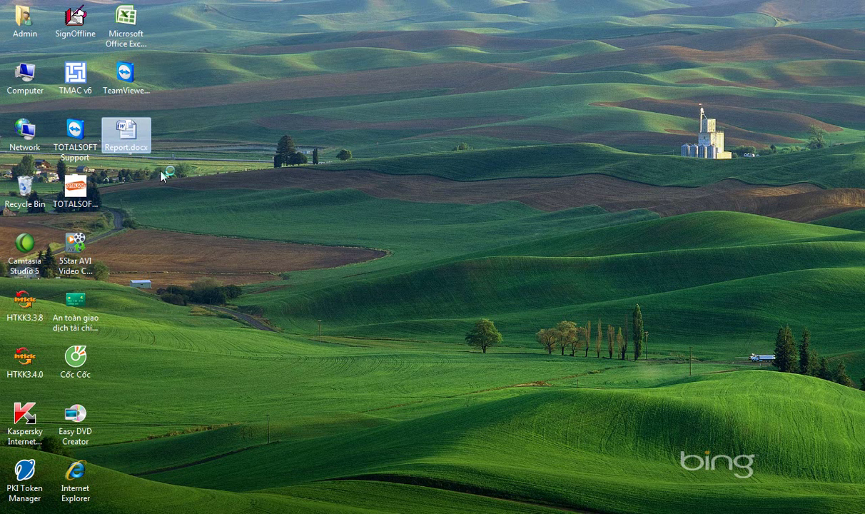